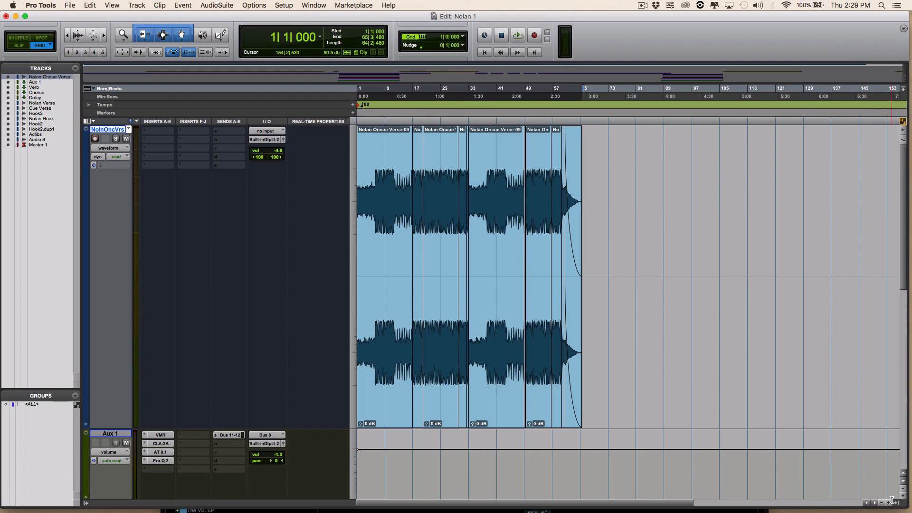
- Zoom in on the verse vocal track and play it back from bar 19
left_click(890, 503)
left_click(890, 503)
left_click(890, 503)
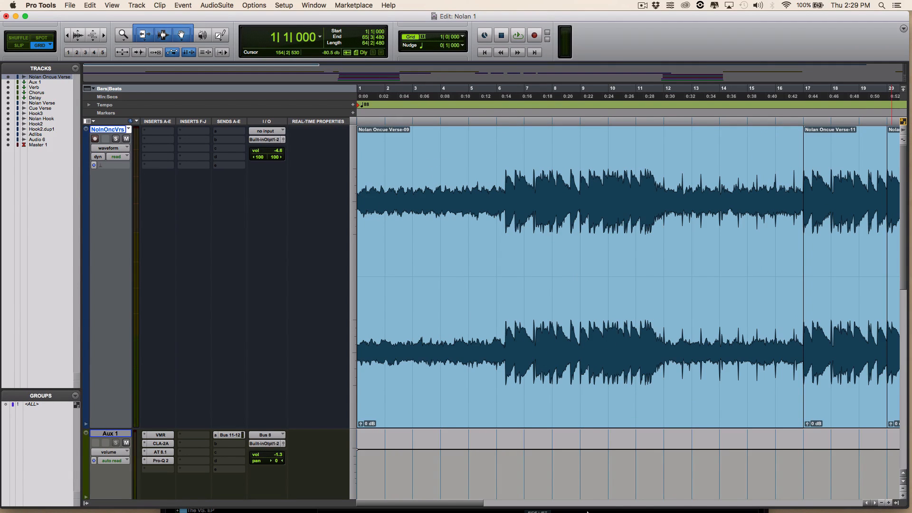
left_click_drag(455, 504, 513, 504)
scroll(548, 460, "down", 10)
scroll(548, 460, "up", 10)
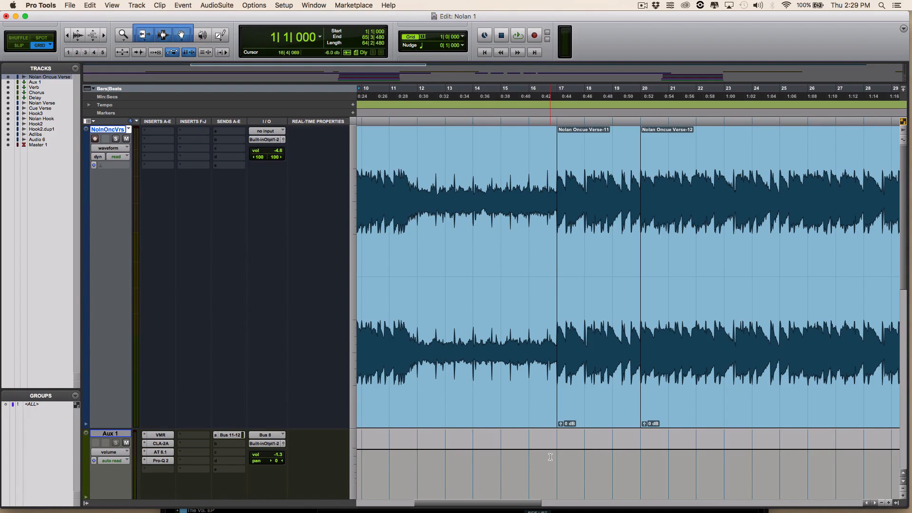
left_click(615, 89)
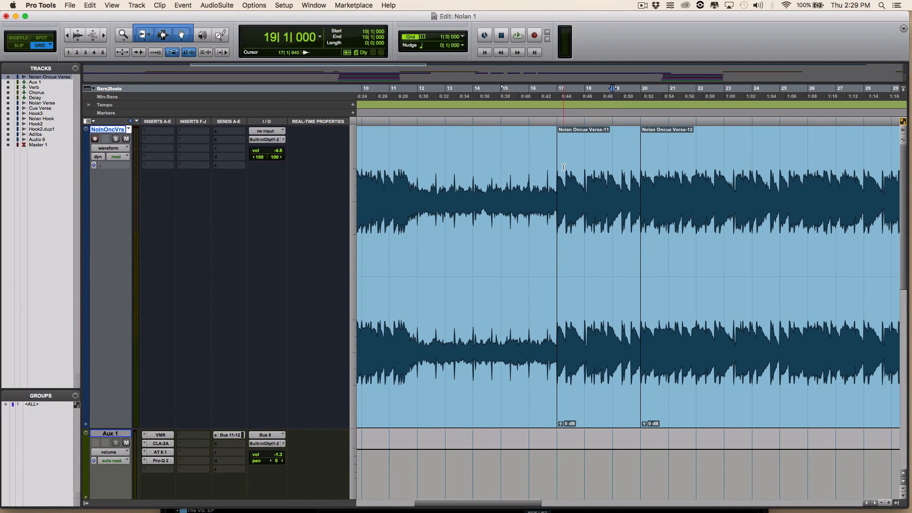
key("space")
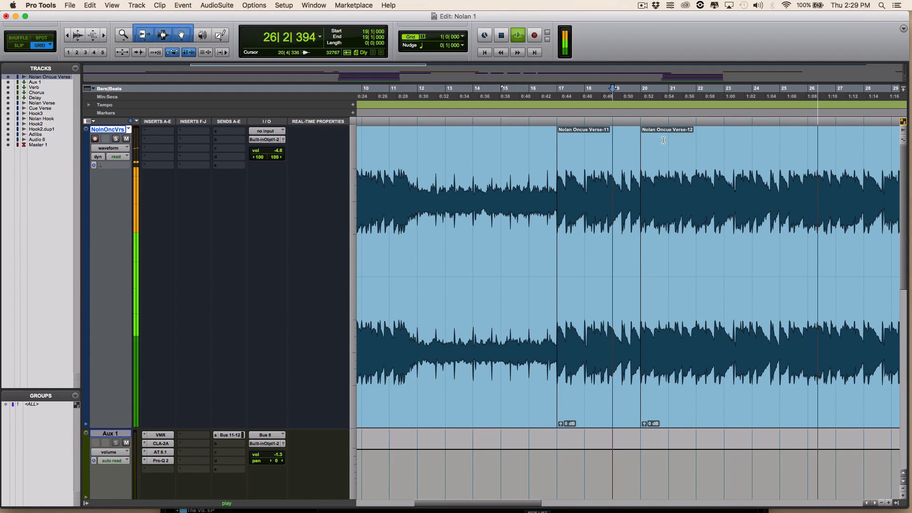
key("space")
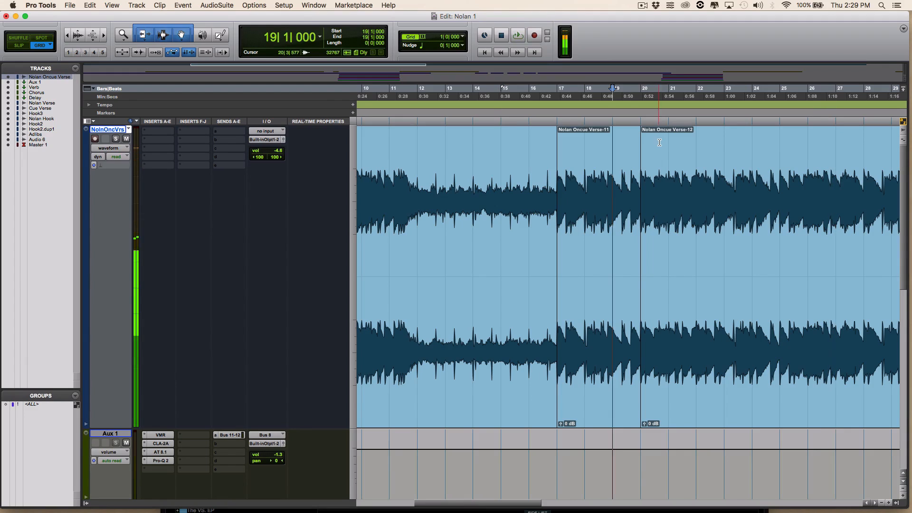
left_click(529, 166)
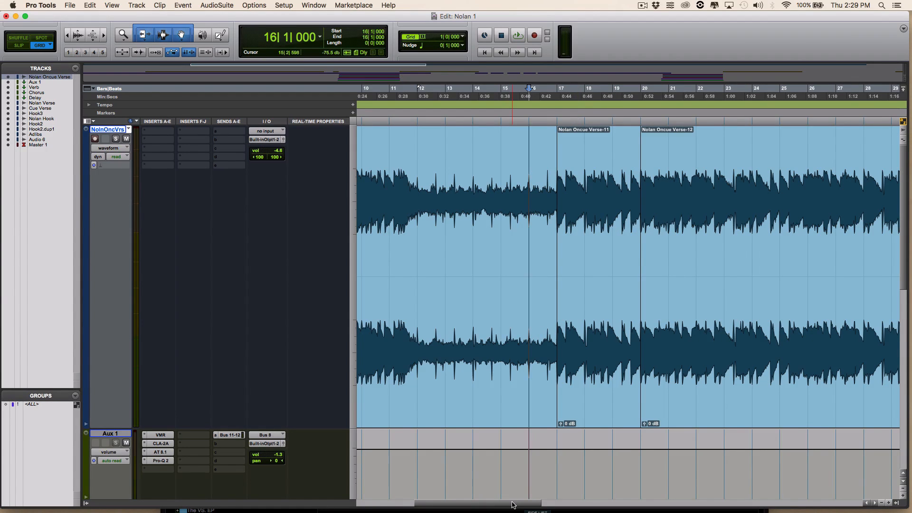
left_click_drag(512, 505, 377, 503)
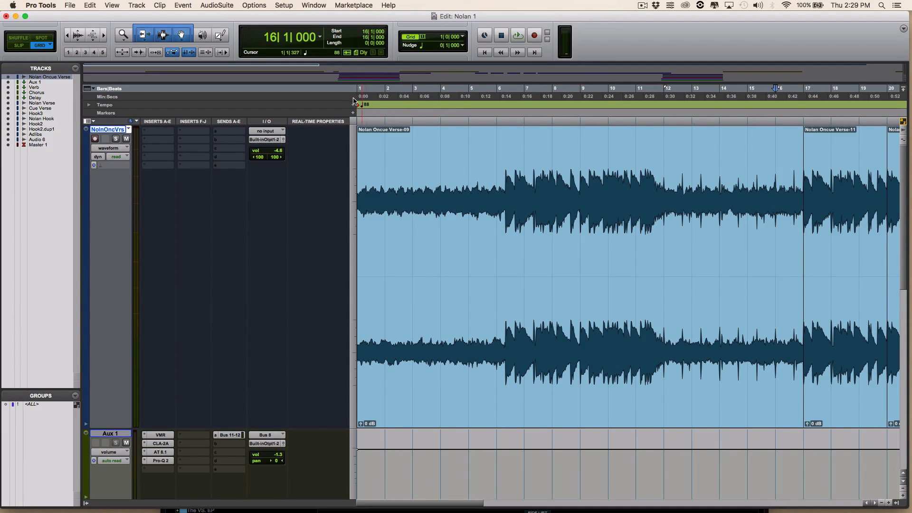
left_click_drag(472, 503, 539, 503)
mouse_move(442, 504)
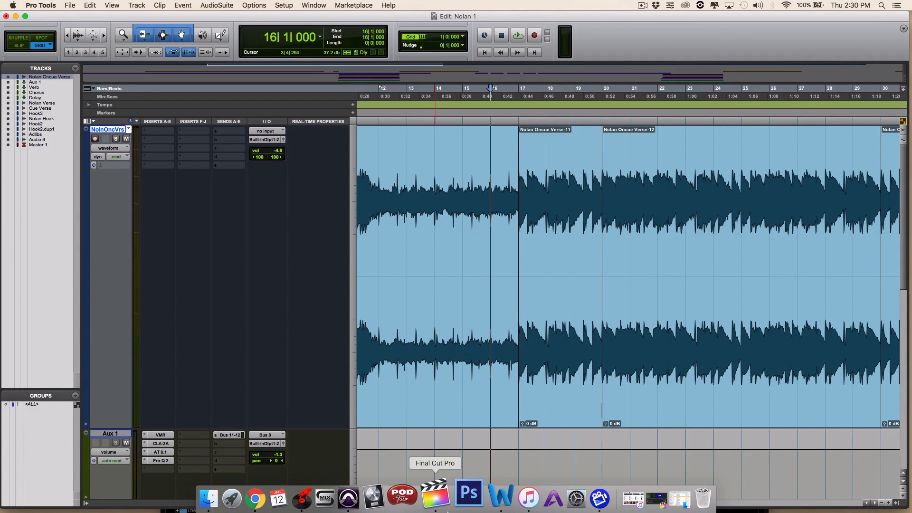
left_click(302, 498)
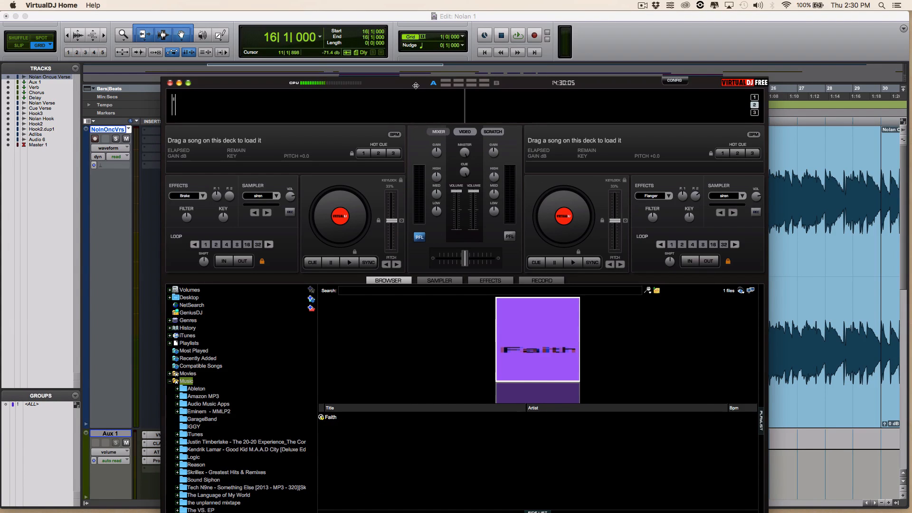
left_click_drag(418, 84, 423, 23)
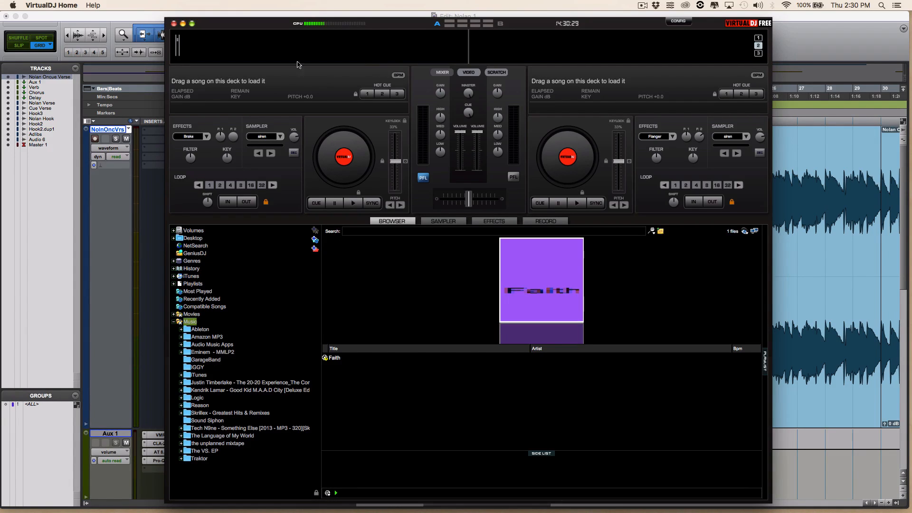
left_click(150, 22)
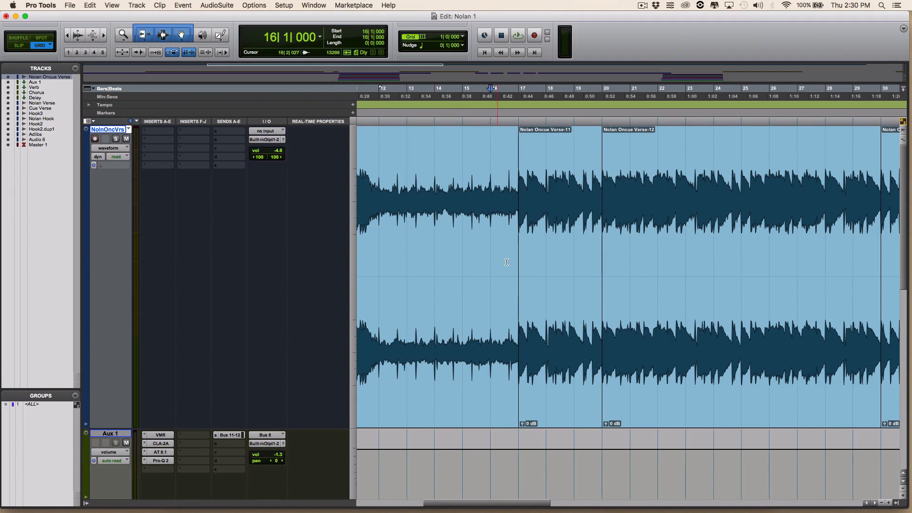
- Switch the edit mode to Grid and set the grid value to 1/4 note
left_click_drag(492, 504, 473, 504)
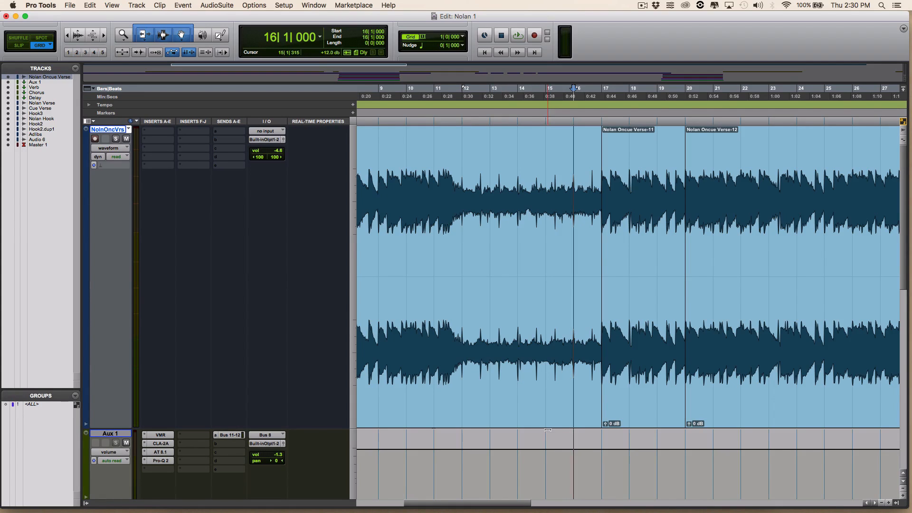
left_click(547, 194)
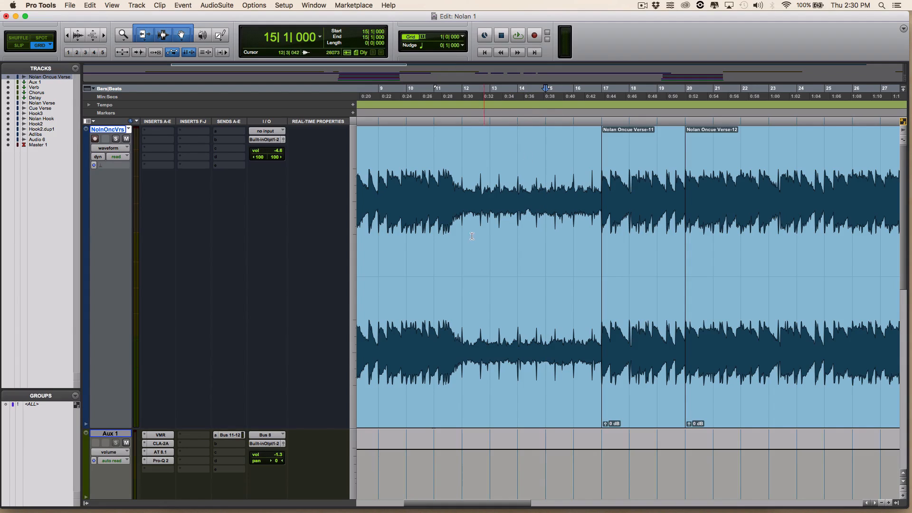
left_click(410, 38)
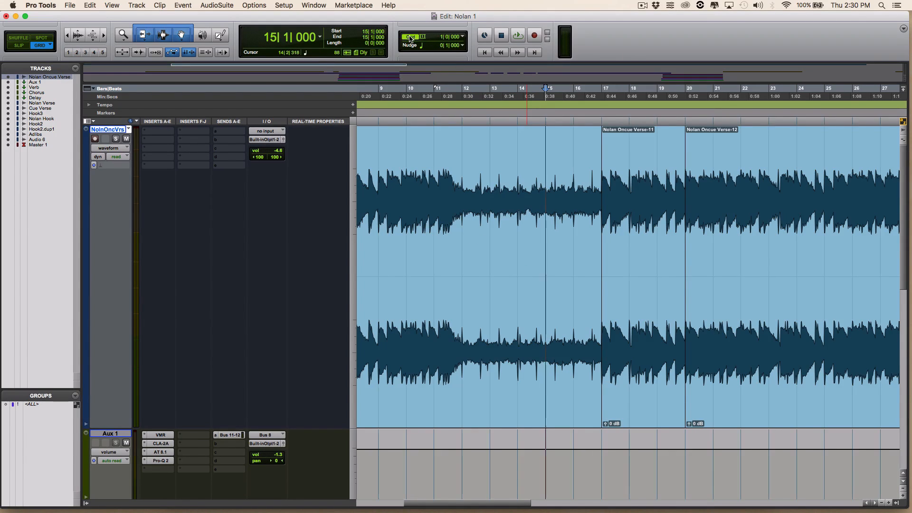
left_click(51, 48)
left_click(47, 49)
left_click(423, 38)
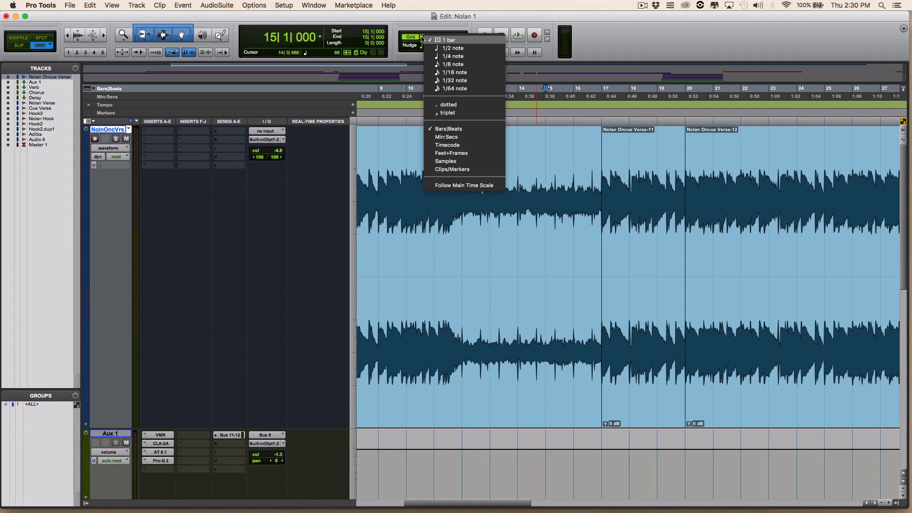
left_click(488, 56)
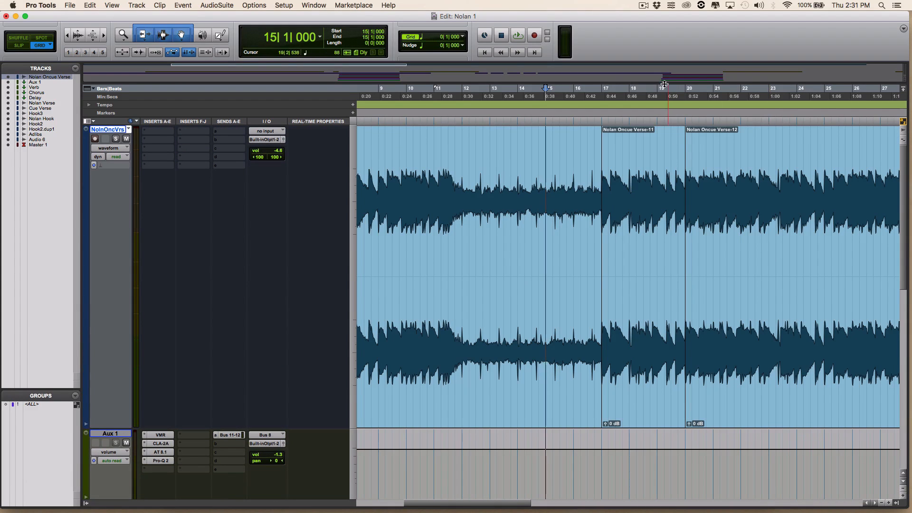
- Play back the verse from bar 19, zooming in and placing the cursor near bar 22
left_click(658, 88)
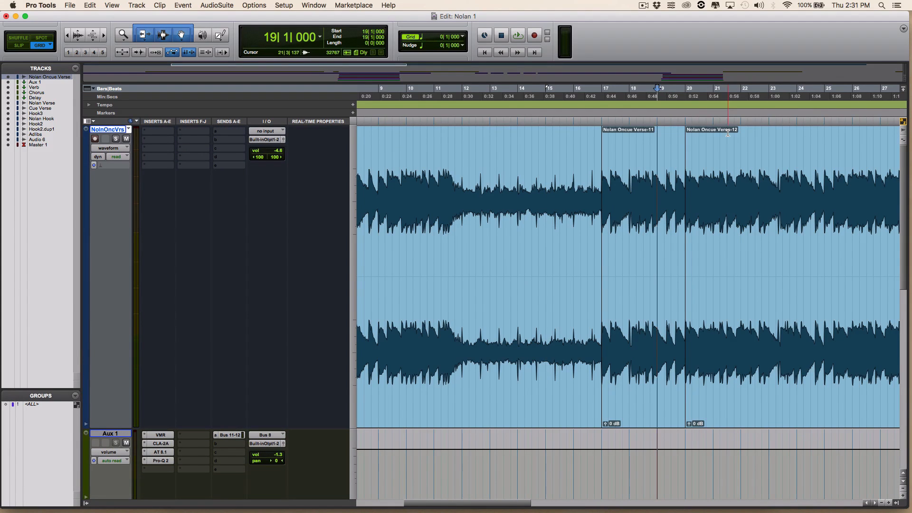
key("space")
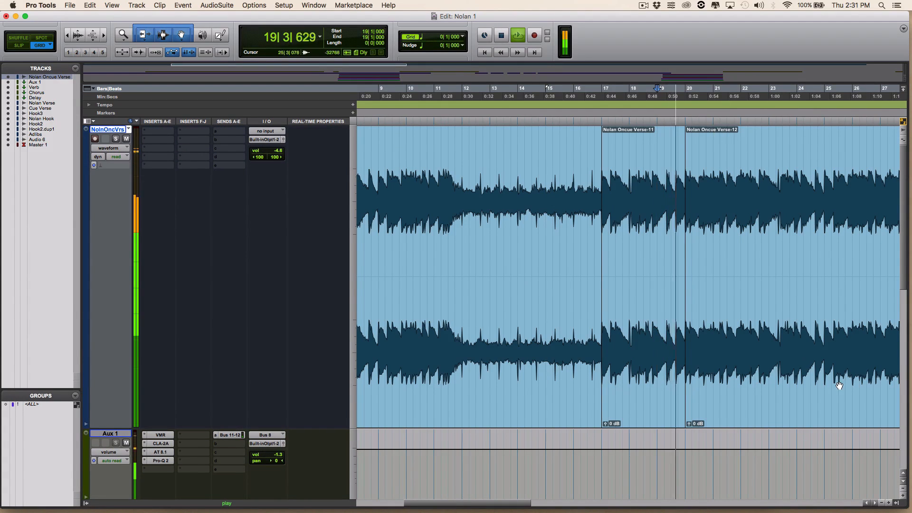
key("t")
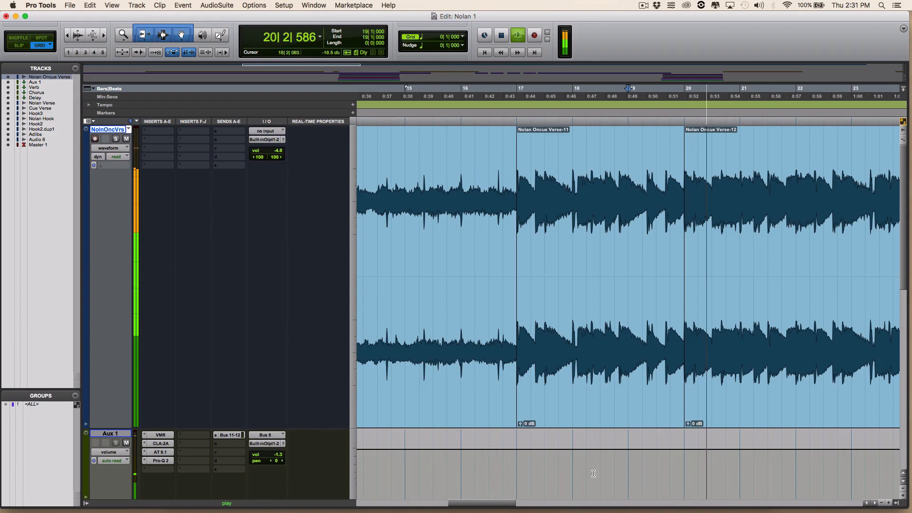
left_click_drag(503, 504, 545, 509)
key("space")
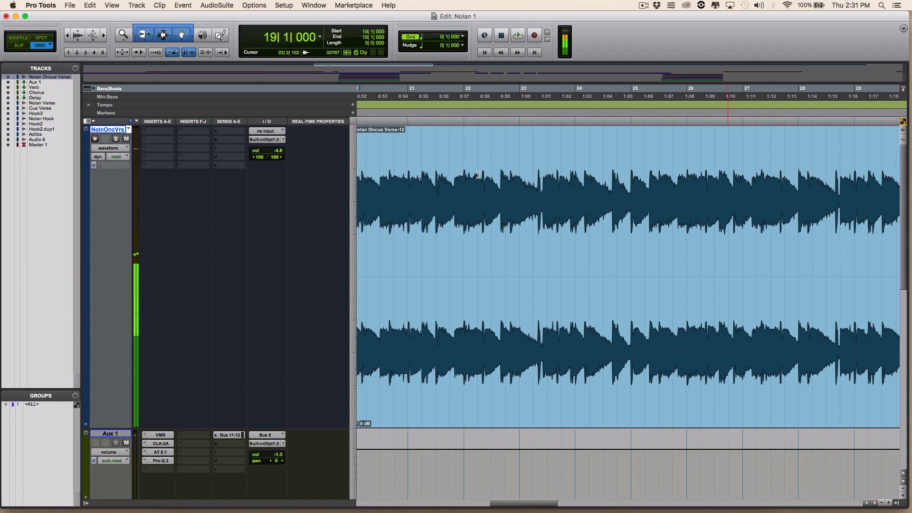
left_click(479, 175)
key("space")
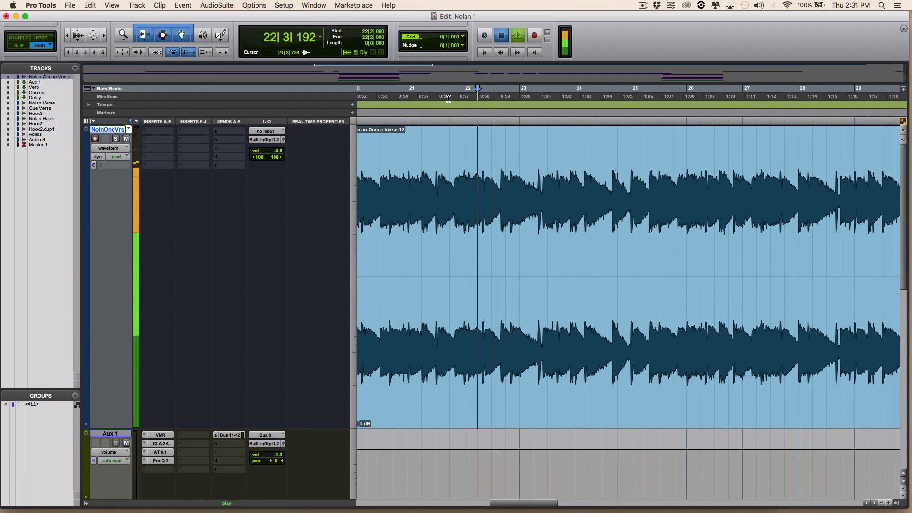
key("space")
left_click(435, 38)
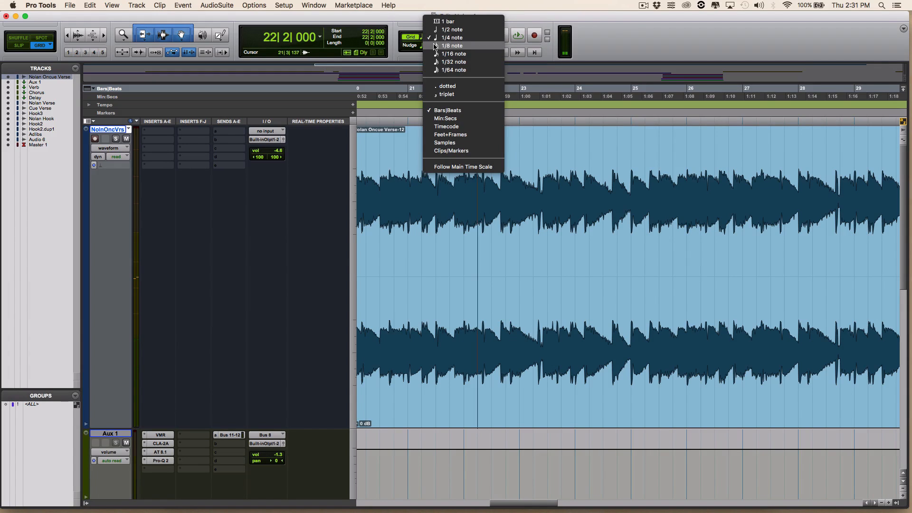
left_click(435, 45)
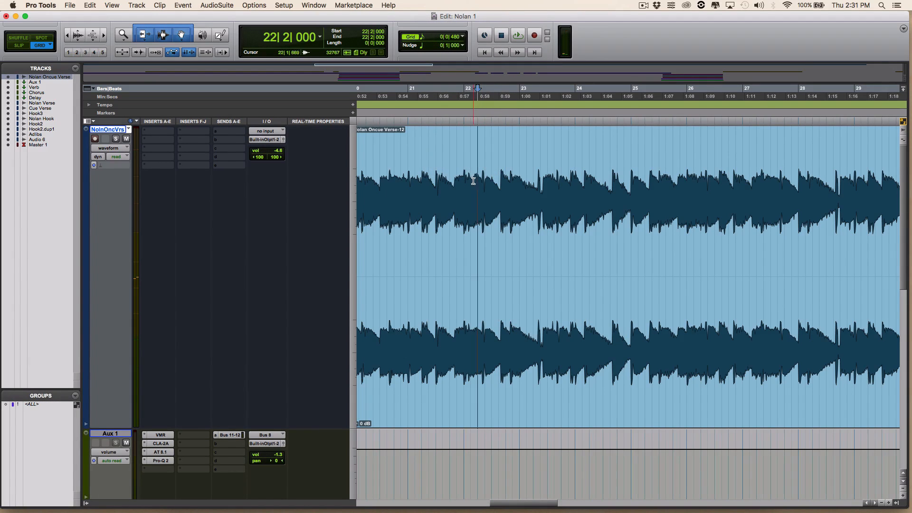
left_click(421, 38)
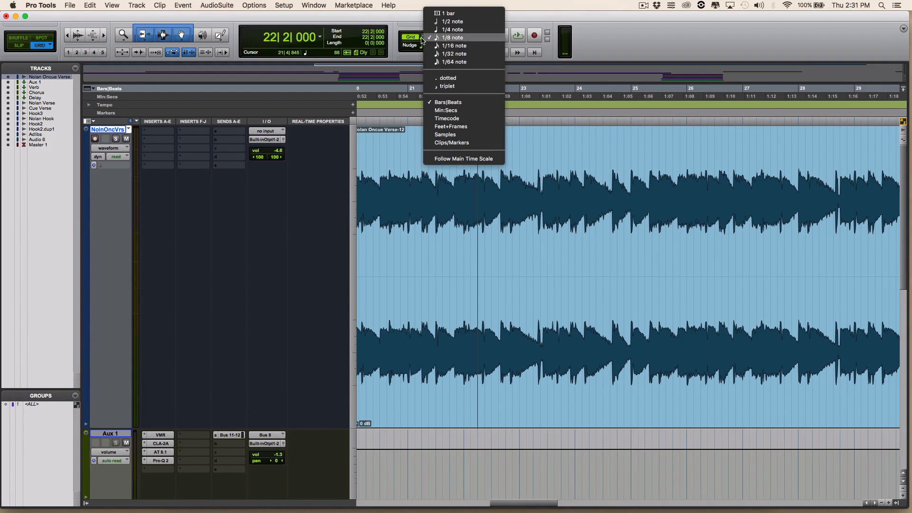
left_click(449, 29)
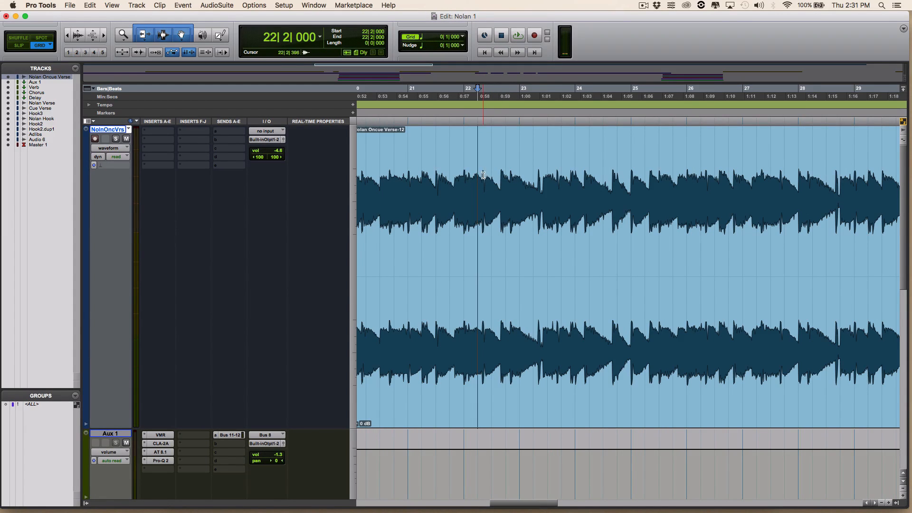
- Zoom in at bar 22 and move the clip starting at 22|2 slightly later, leaving a short gap
left_click_drag(481, 173, 486, 175)
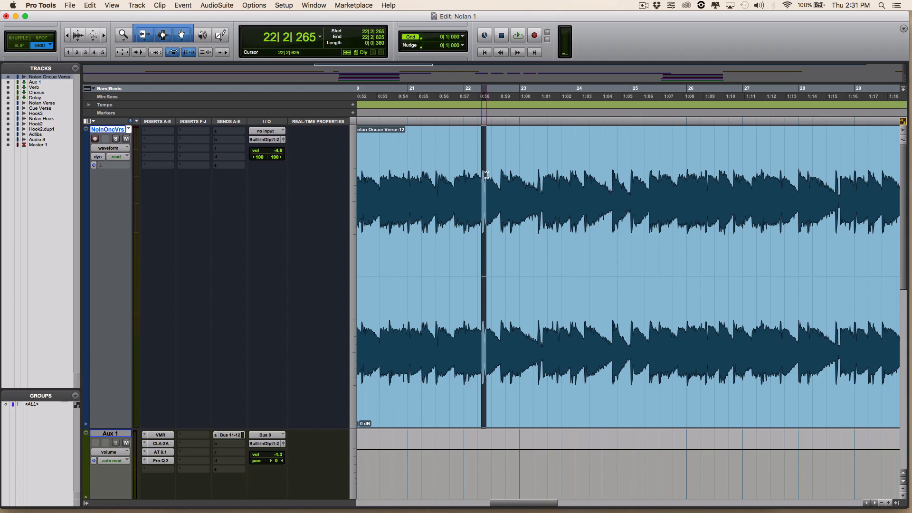
left_click(479, 175)
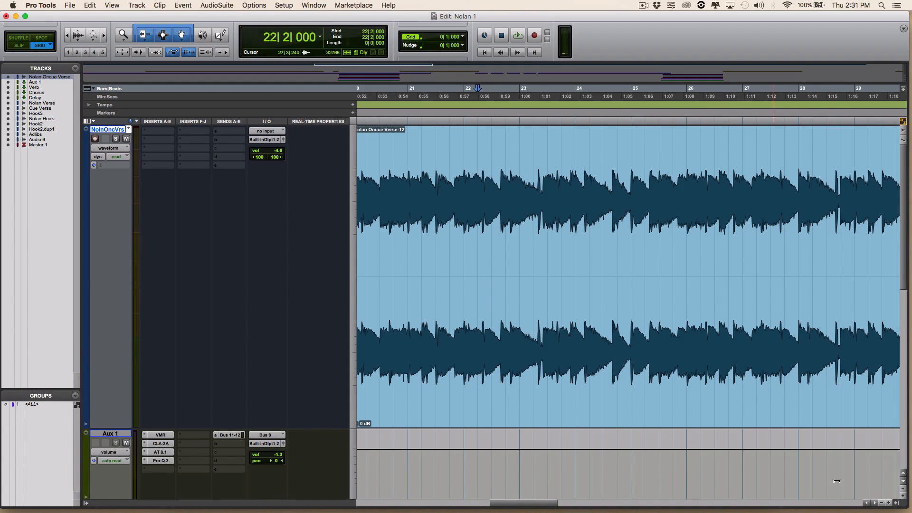
left_click(889, 503)
left_click(889, 502)
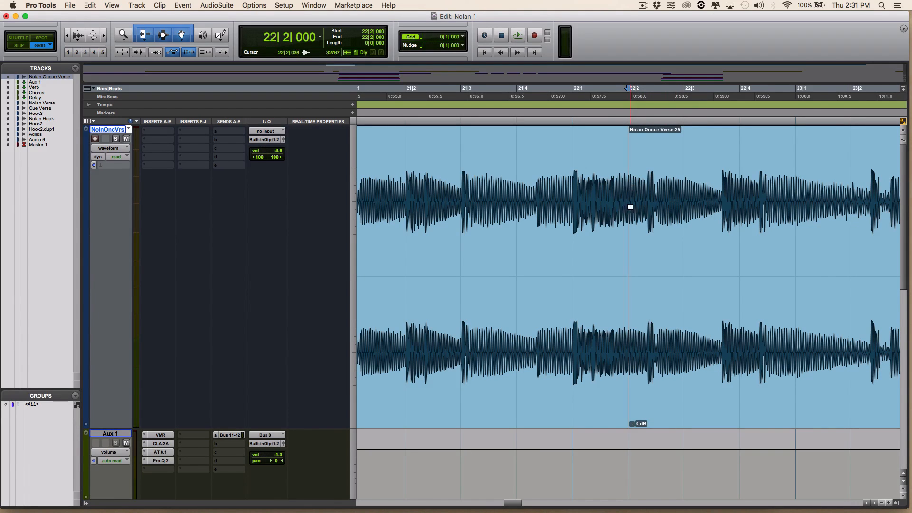
left_click(633, 224)
left_click(633, 223, "shift")
mouse_move(633, 223)
left_mouse_down()
mouse_move(659, 228)
mouse_move(595, 227)
mouse_move(649, 227)
left_mouse_up()
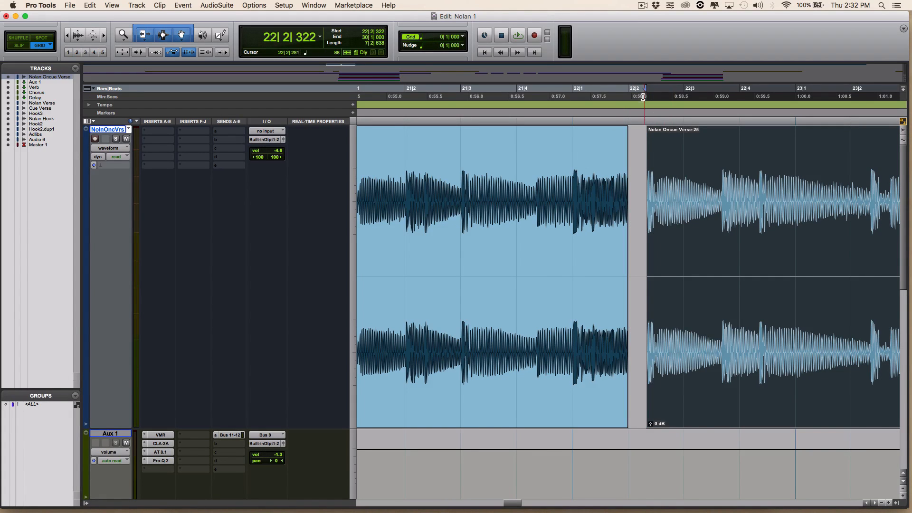
- Play back the edited section from bar 21 beat 3
left_click(597, 93)
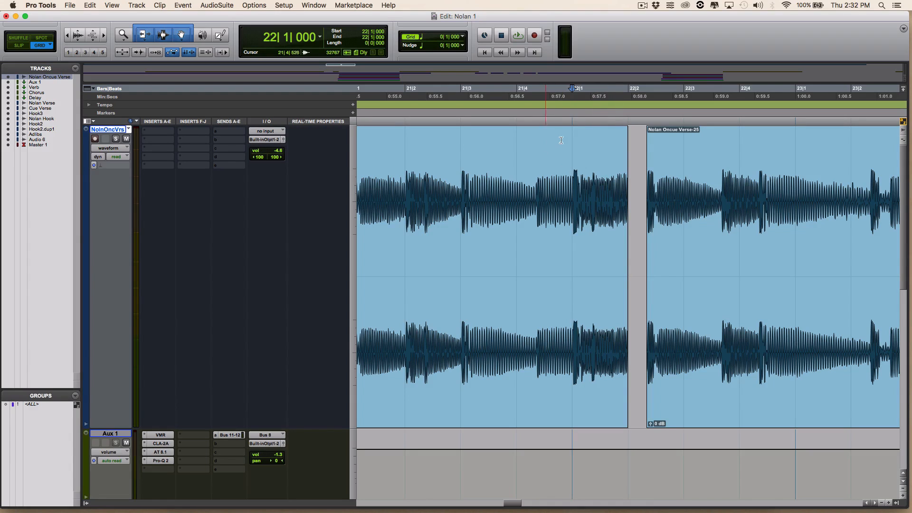
left_click(442, 90)
key("space")
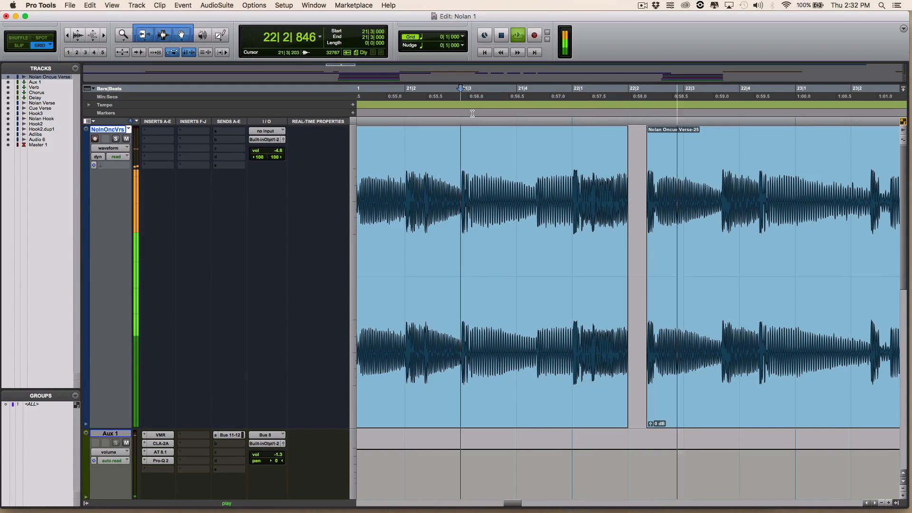
key("space")
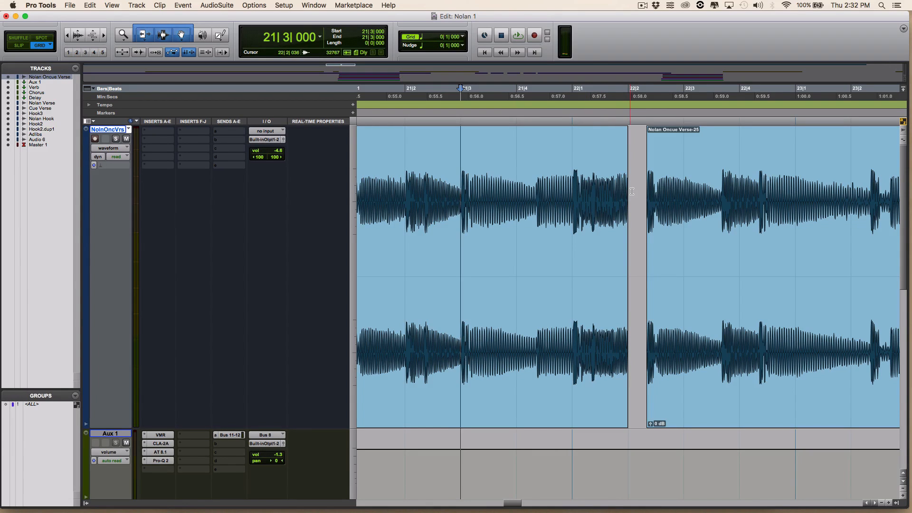
- Select the clip's tail from bar 22 beat 1 to its end and render an AudioSuite Vari-Fi slow-down on it
left_click_drag(628, 195, 573, 197)
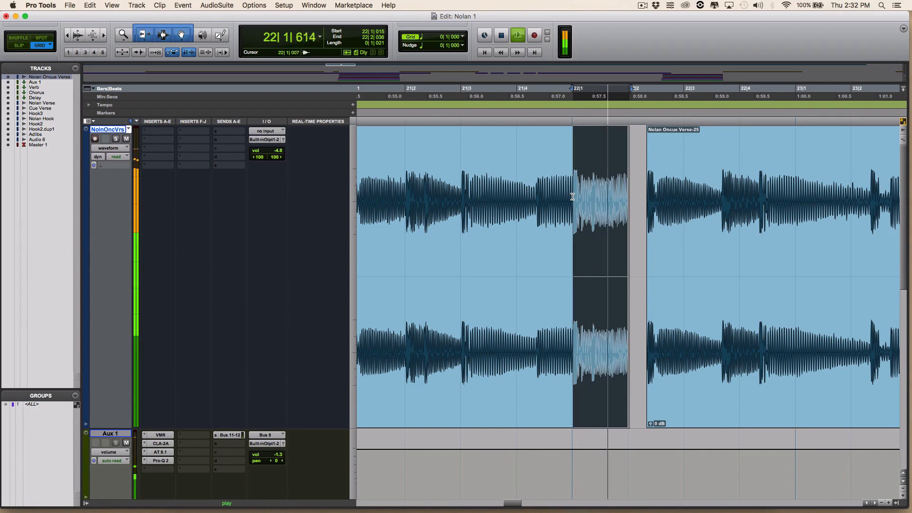
key("space")
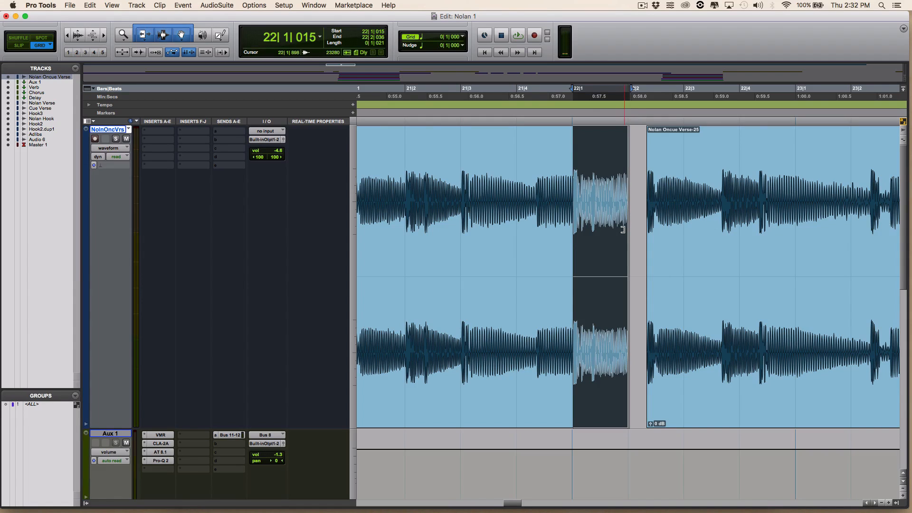
left_click(217, 5)
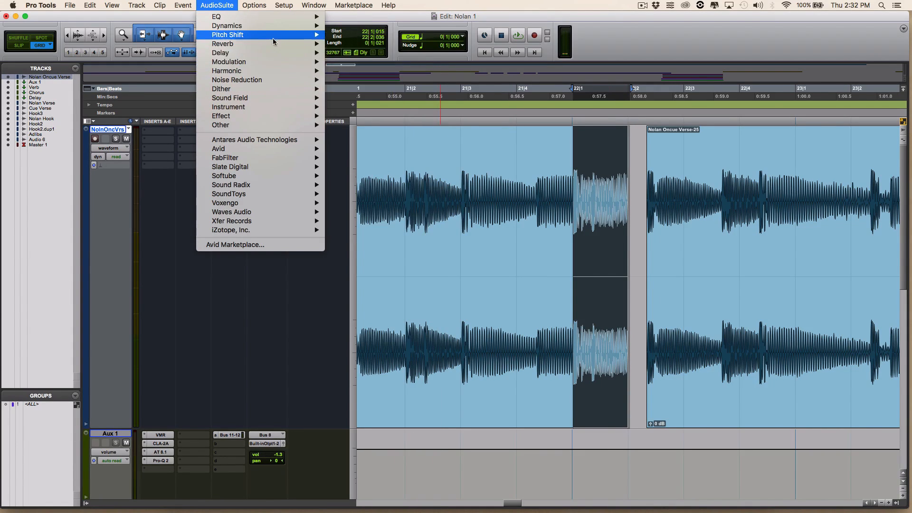
mouse_move(300, 38)
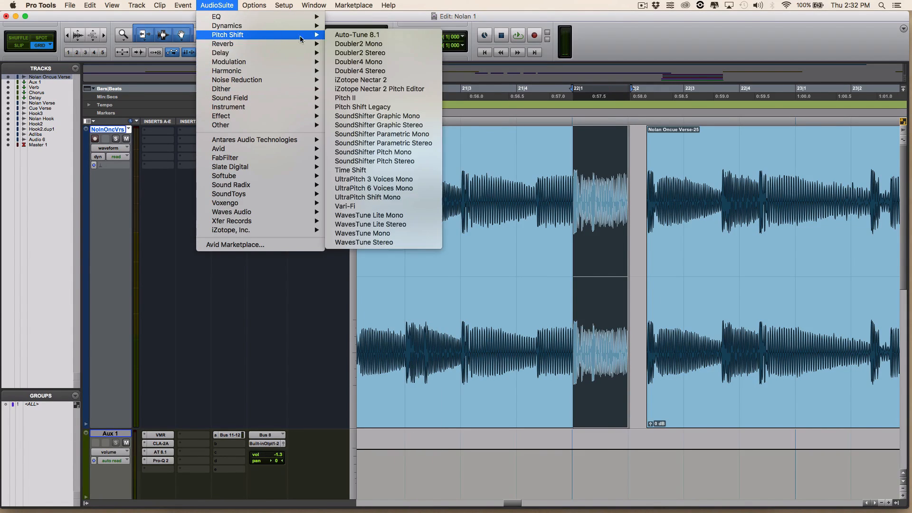
left_click(377, 208)
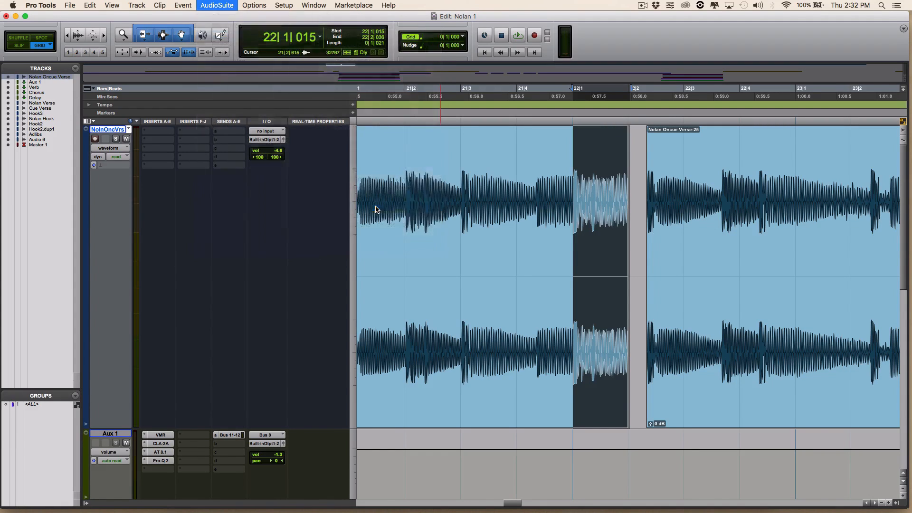
left_click_drag(517, 129, 436, 131)
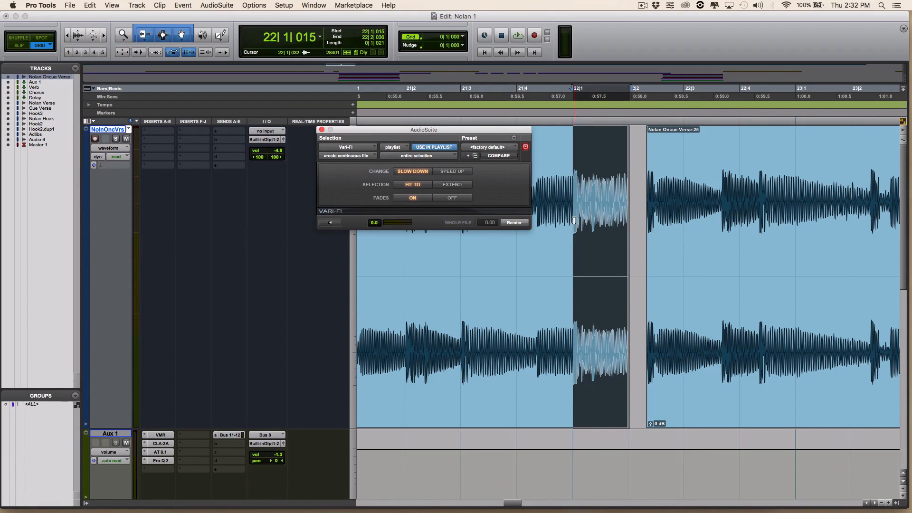
left_click_drag(498, 129, 466, 142)
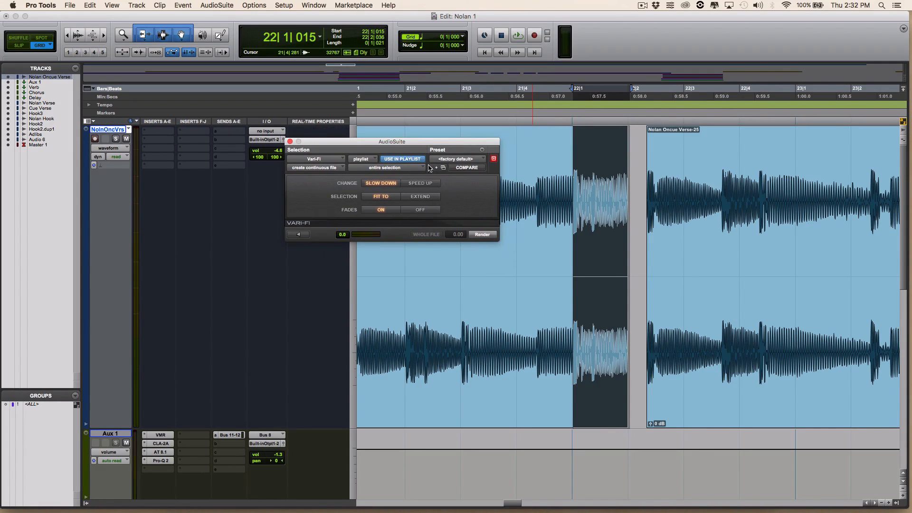
left_click_drag(398, 143, 375, 134)
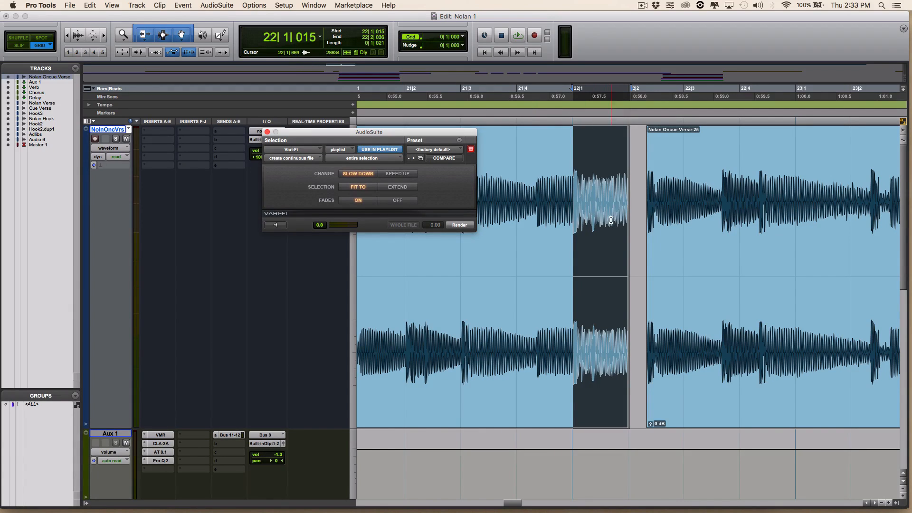
left_click(459, 225)
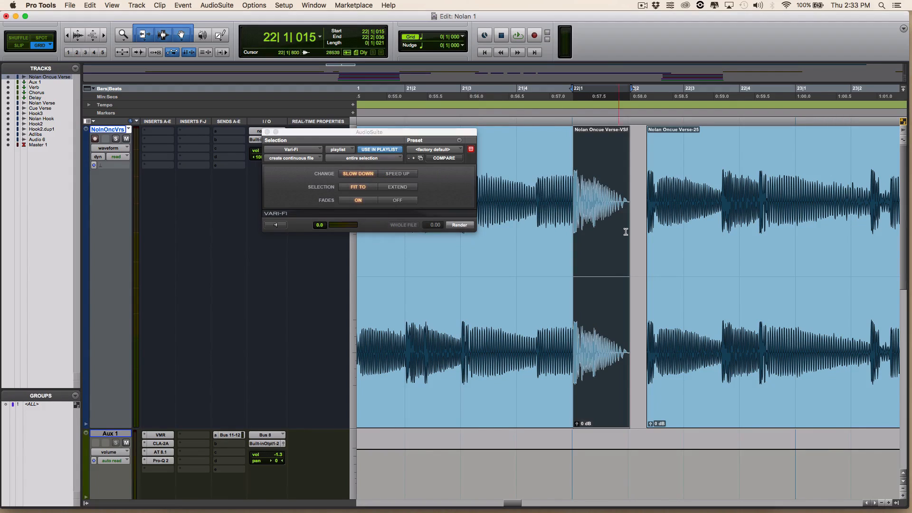
- Play back the Vari-Fi edit starting from bar 21 beat 2
left_click(416, 90)
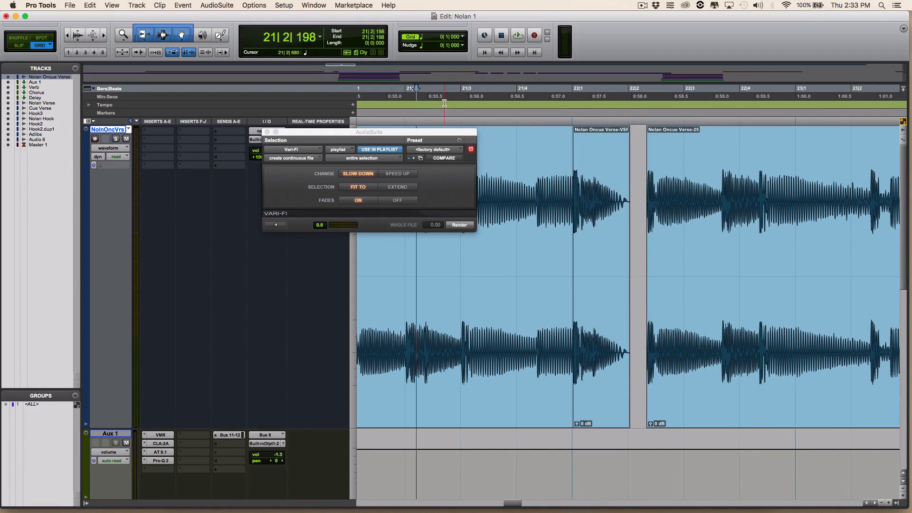
left_click_drag(413, 132, 230, 129)
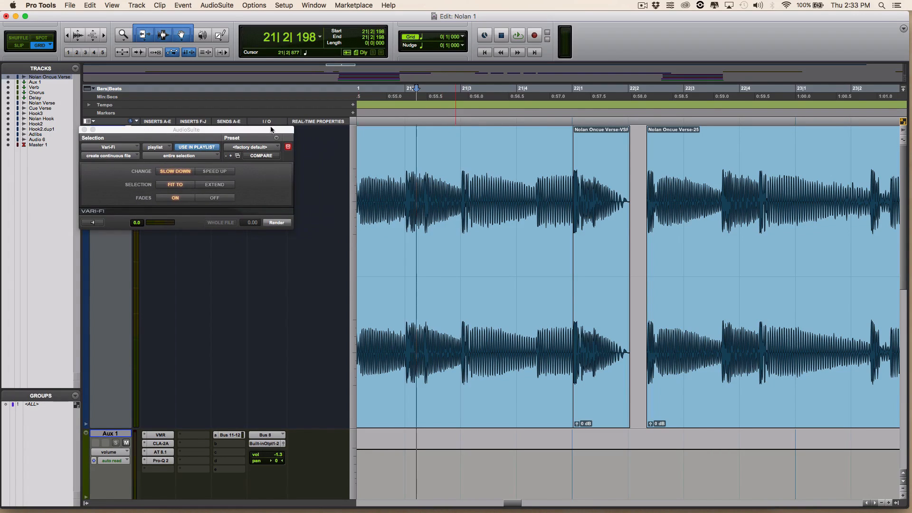
key("space")
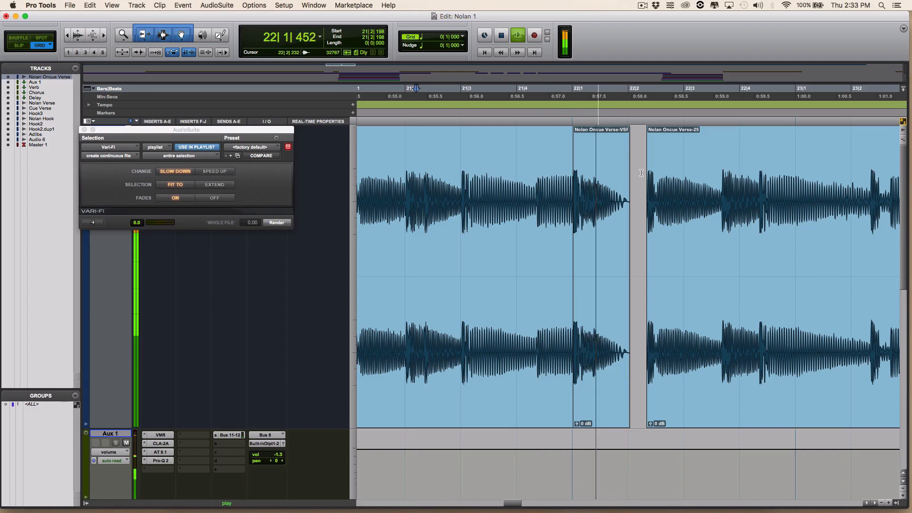
key("space")
left_click_drag(121, 130, 418, 155)
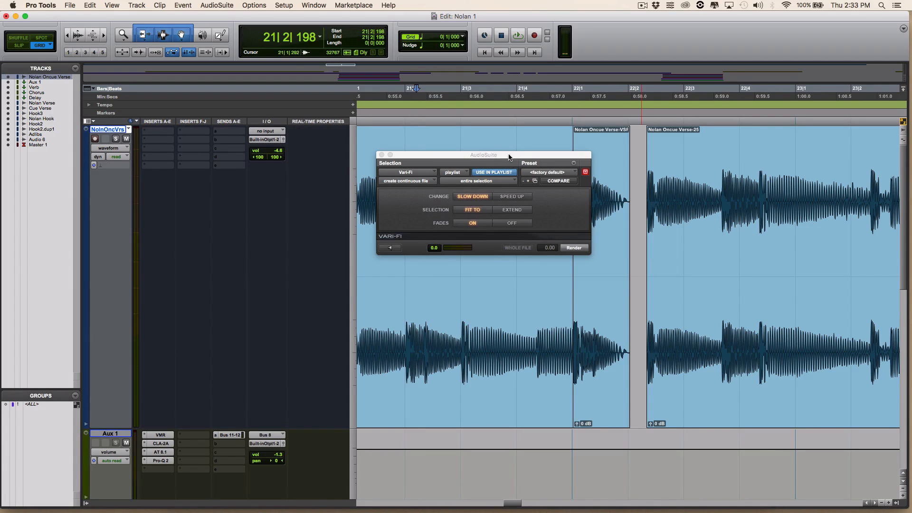
left_click_drag(509, 156, 441, 126)
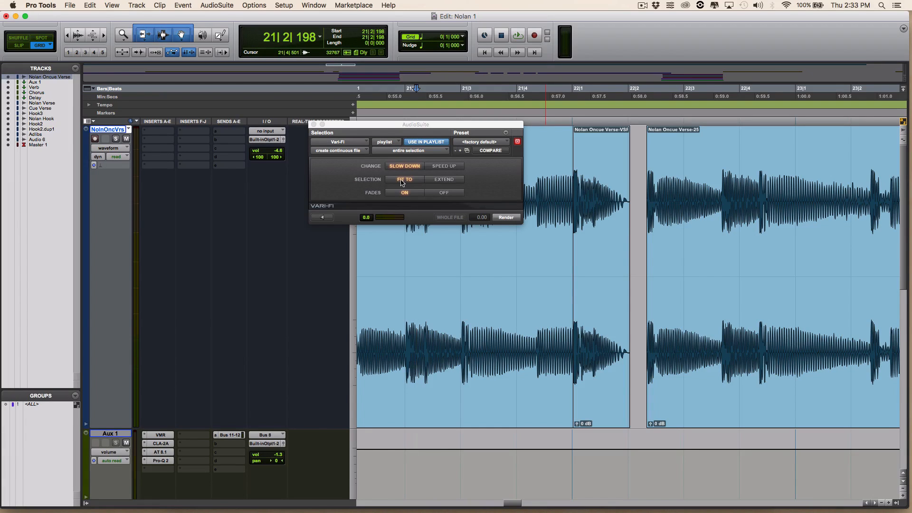
left_click_drag(457, 265, 533, 273)
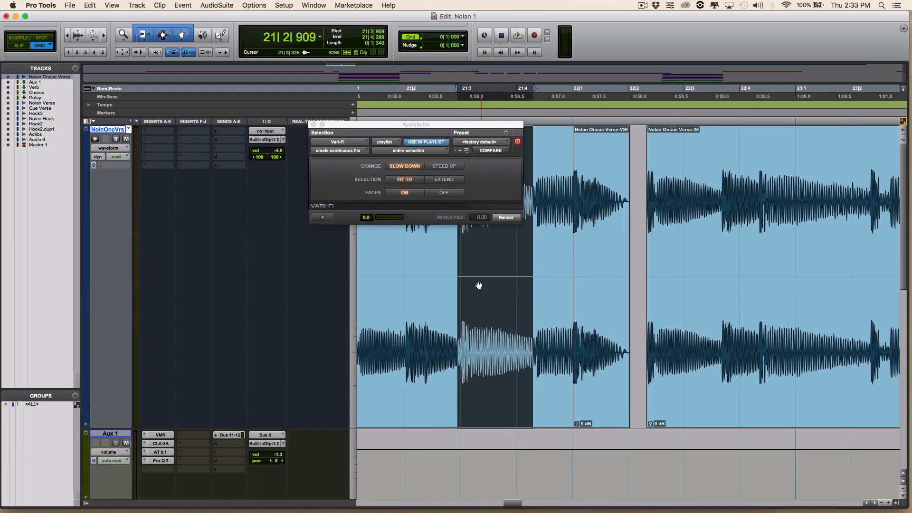
left_click(640, 214)
left_click_drag(636, 197, 574, 207)
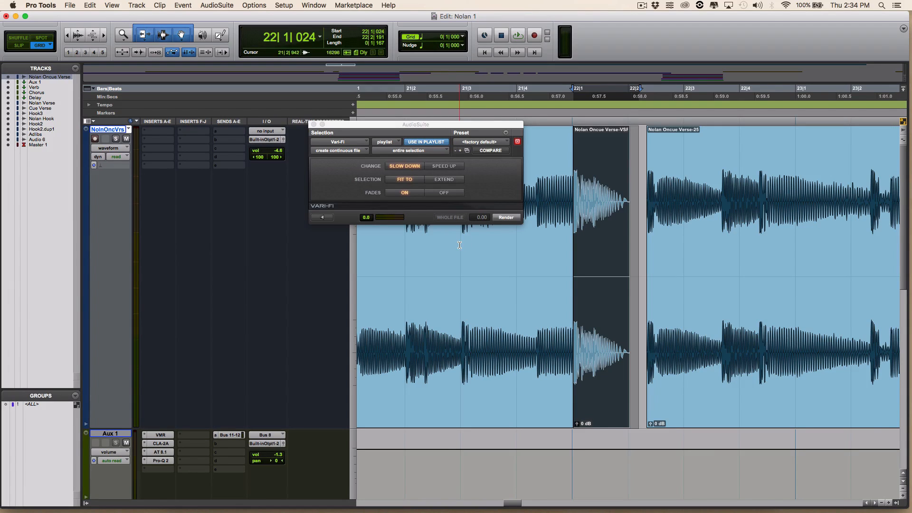
left_click(445, 194)
left_click(411, 194)
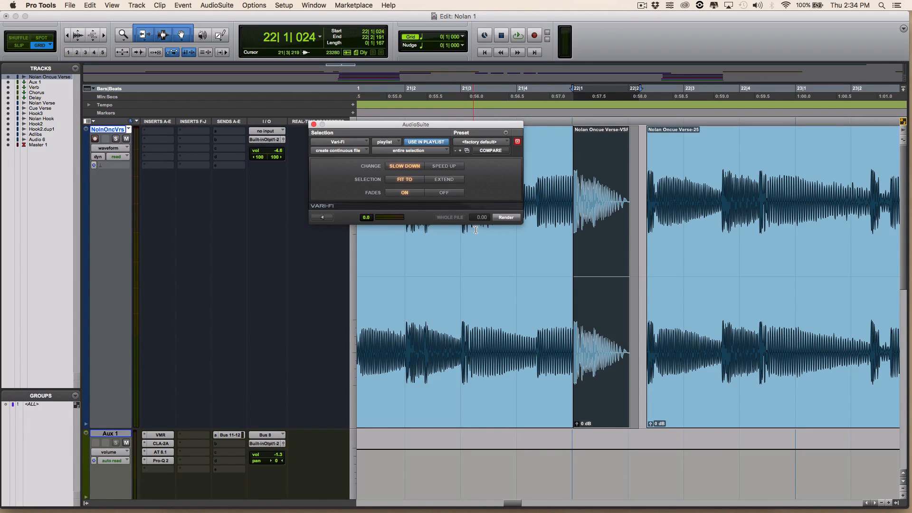
- Close the AudioSuite window and play the section again from bar 21 beat 2
left_click(314, 125)
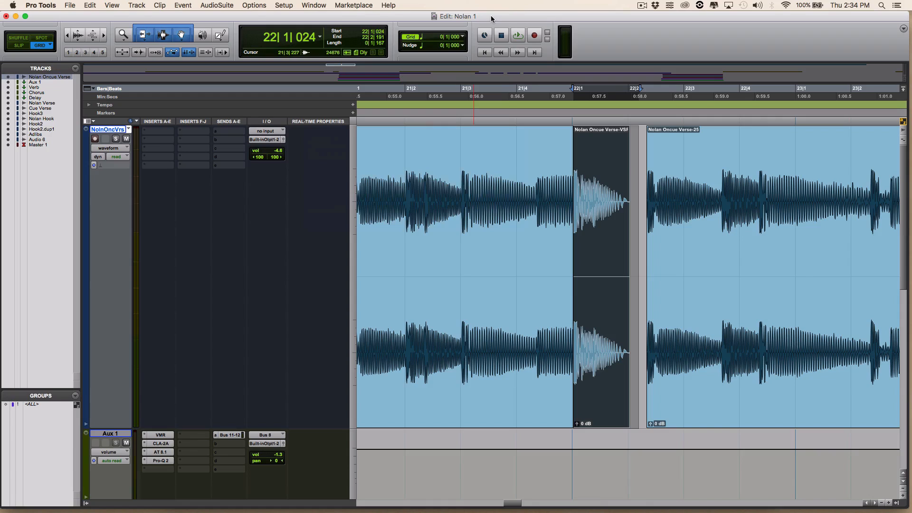
left_click(641, 274)
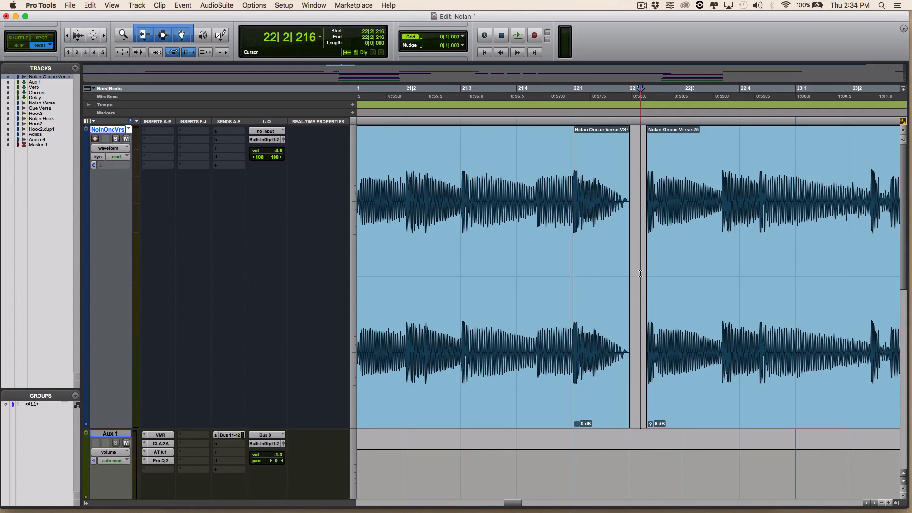
left_click(638, 178)
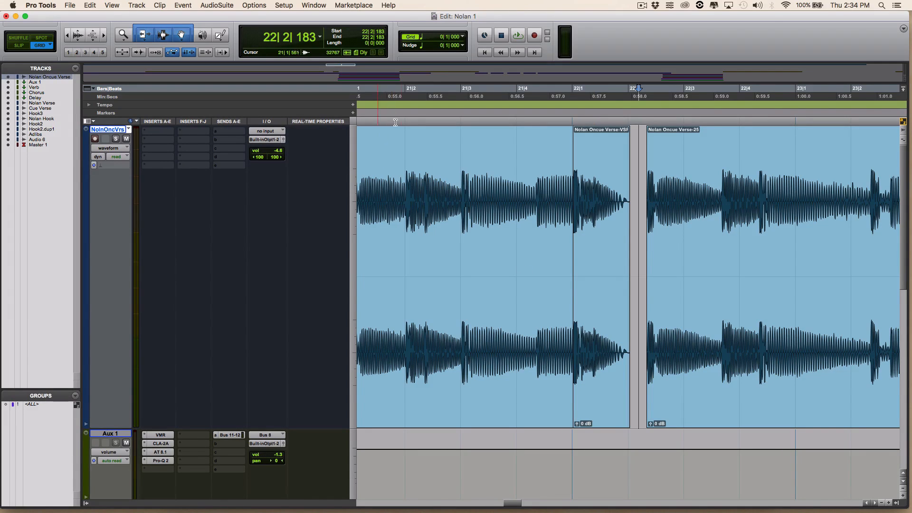
left_click(383, 91)
key("space")
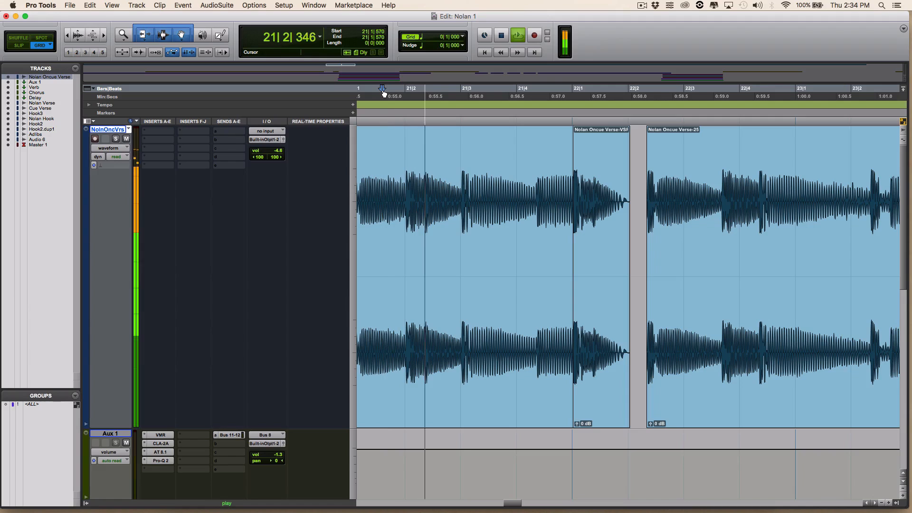